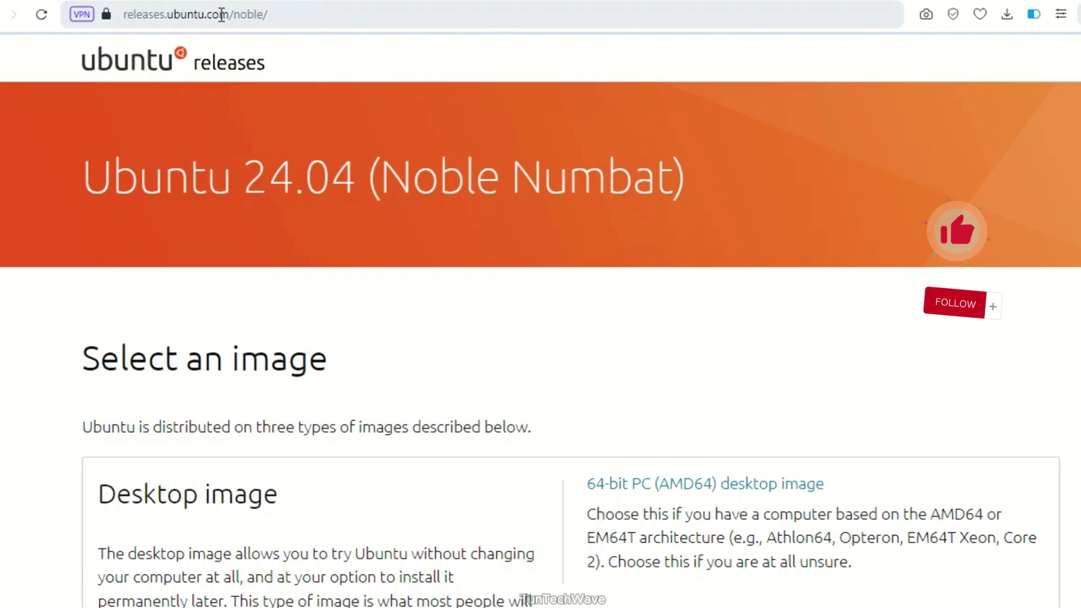
- Scroll the Ubuntu 24.04 Noble Numbat release page down to its download files and back up
{"action": "scroll", "coordinate": [484, 269], "scroll_direction": "down", "scroll_amount": 10}
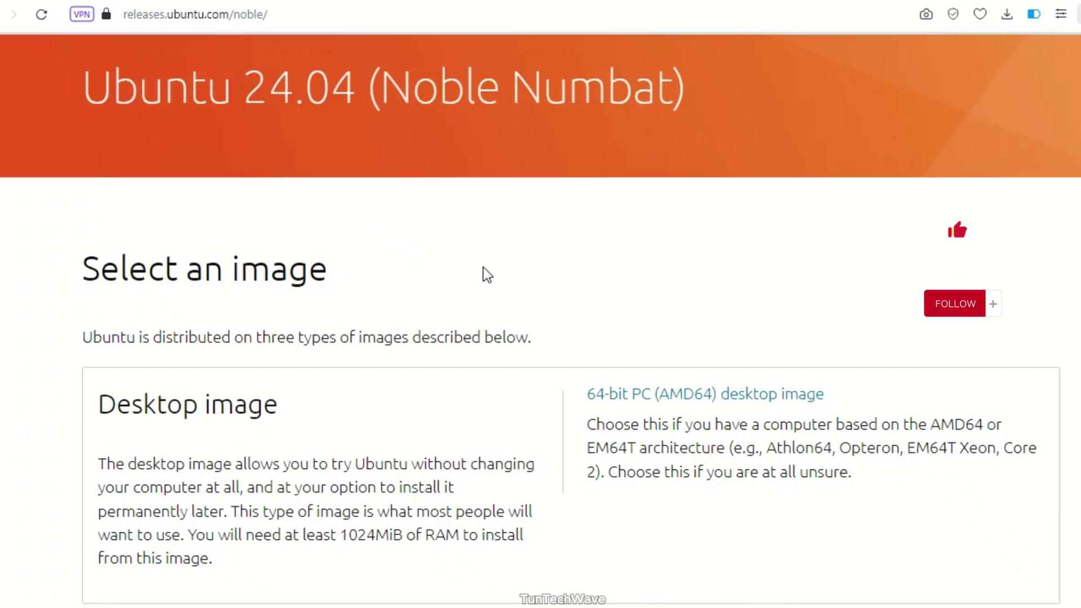
{"action": "scroll", "coordinate": [484, 265], "scroll_direction": "down", "scroll_amount": 5}
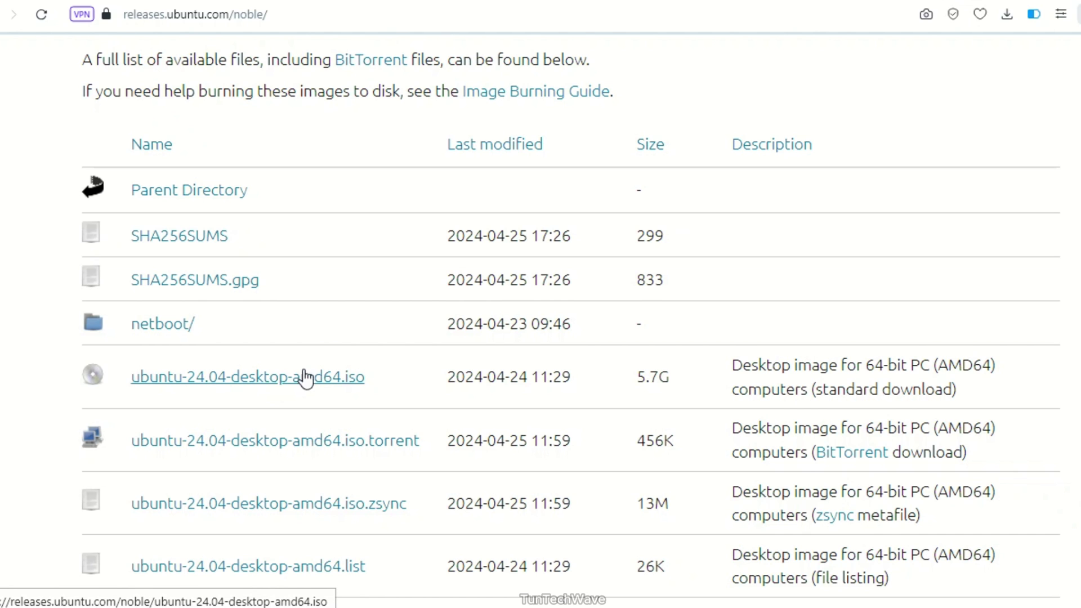
{"action": "scroll", "coordinate": [501, 342], "scroll_direction": "up", "scroll_amount": 5}
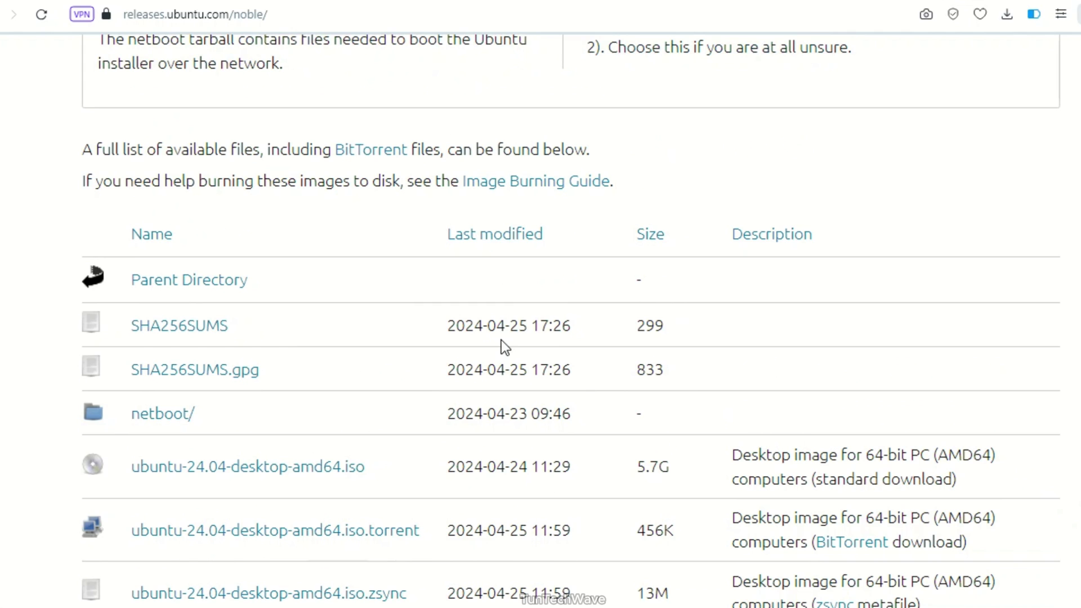
{"action": "scroll", "coordinate": [385, 357], "scroll_direction": "up", "scroll_amount": 13}
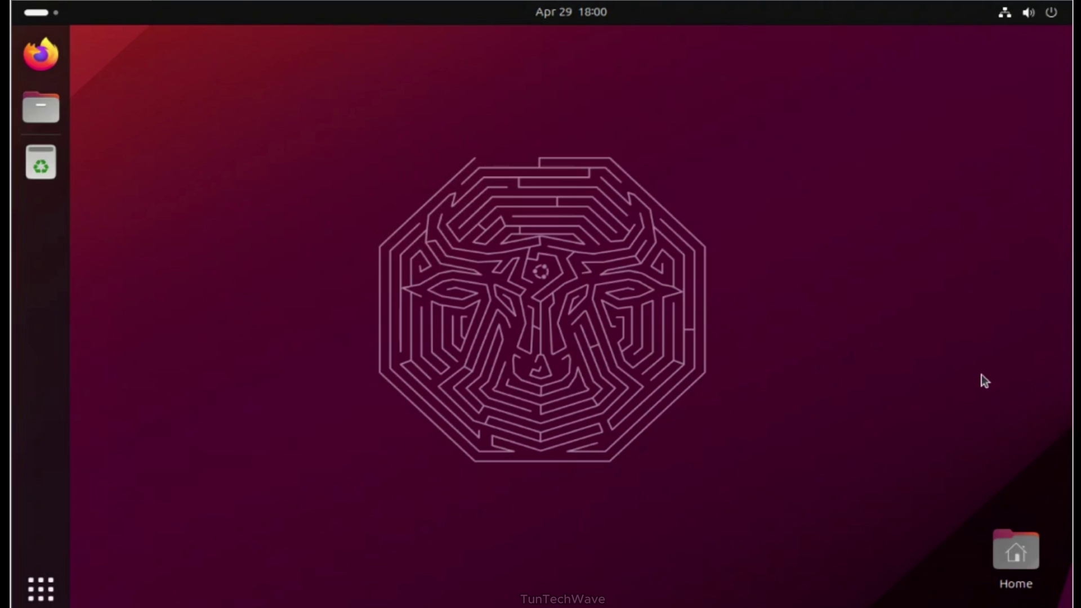
- Launch Software Updater and keep 'Notify me of a new Ubuntu version' set to For any new version
{"action": "left_click", "coordinate": [41, 589]}
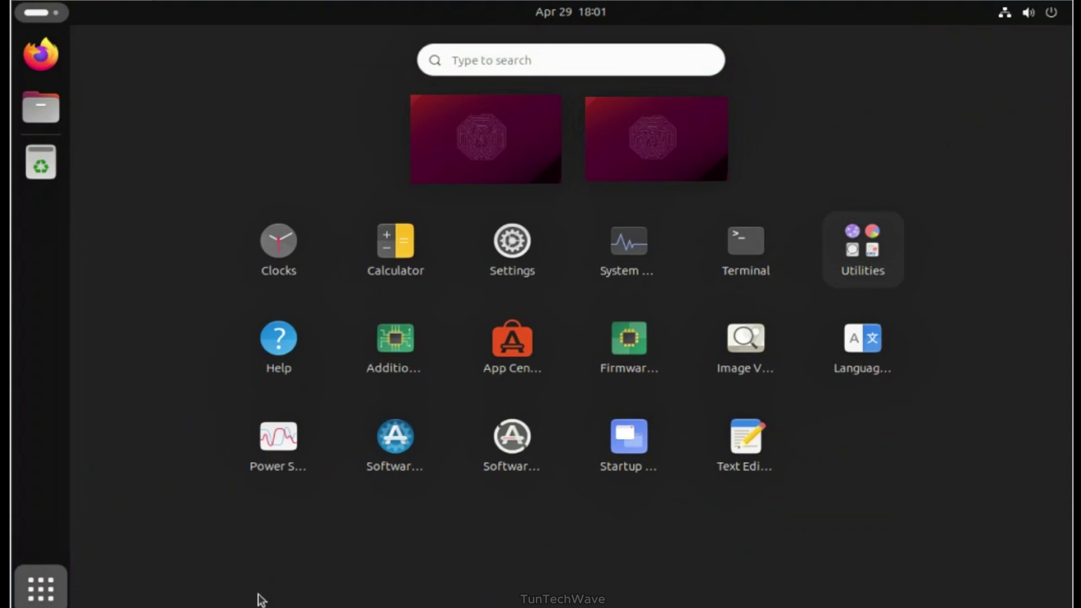
{"action": "left_click", "coordinate": [512, 448]}
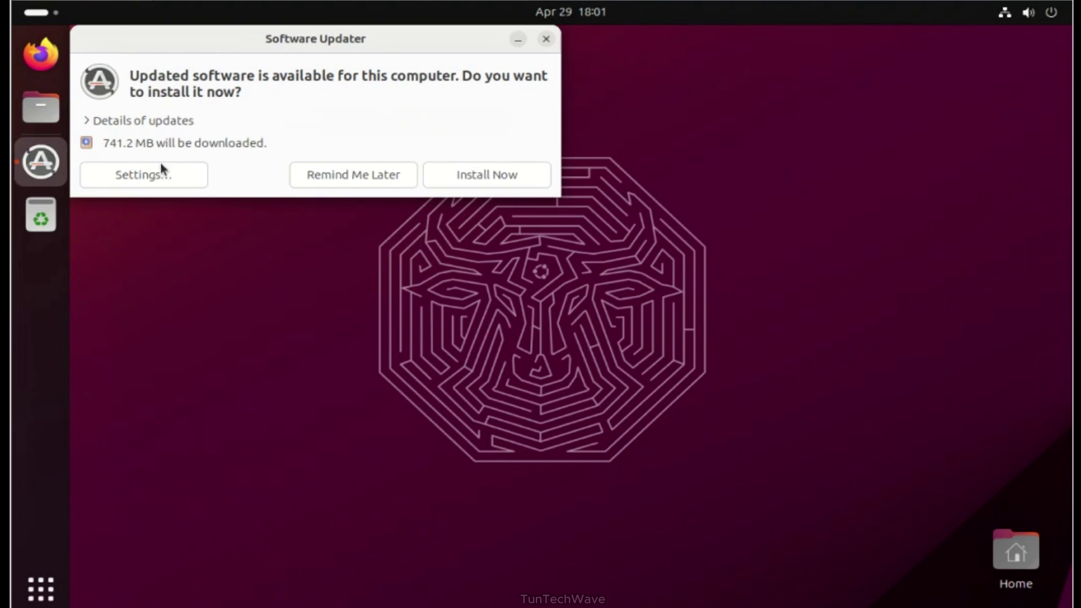
{"action": "left_click", "coordinate": [148, 172]}
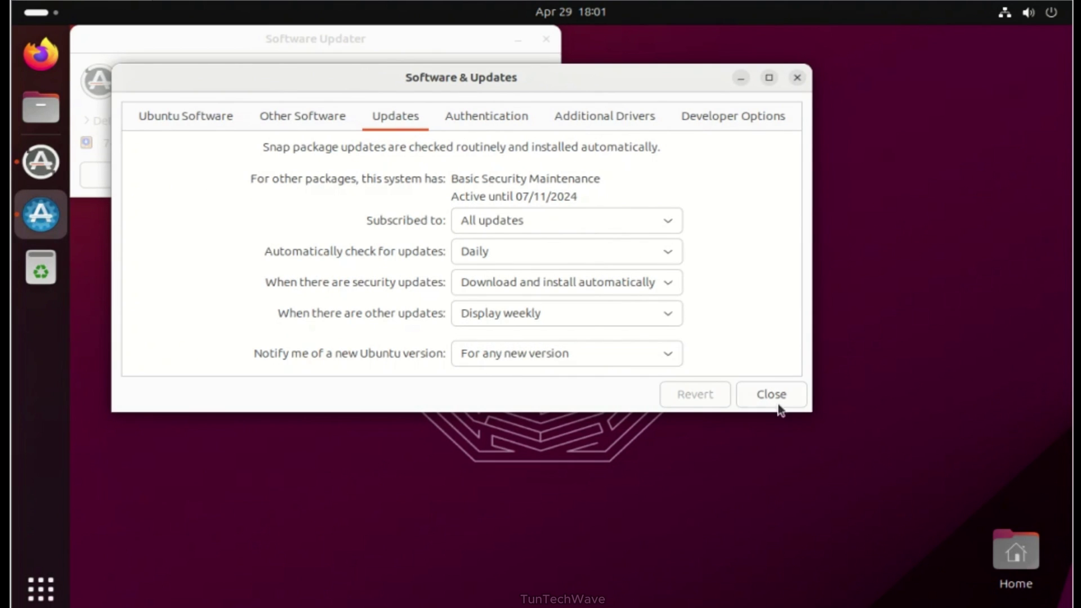
{"action": "left_click", "coordinate": [589, 355]}
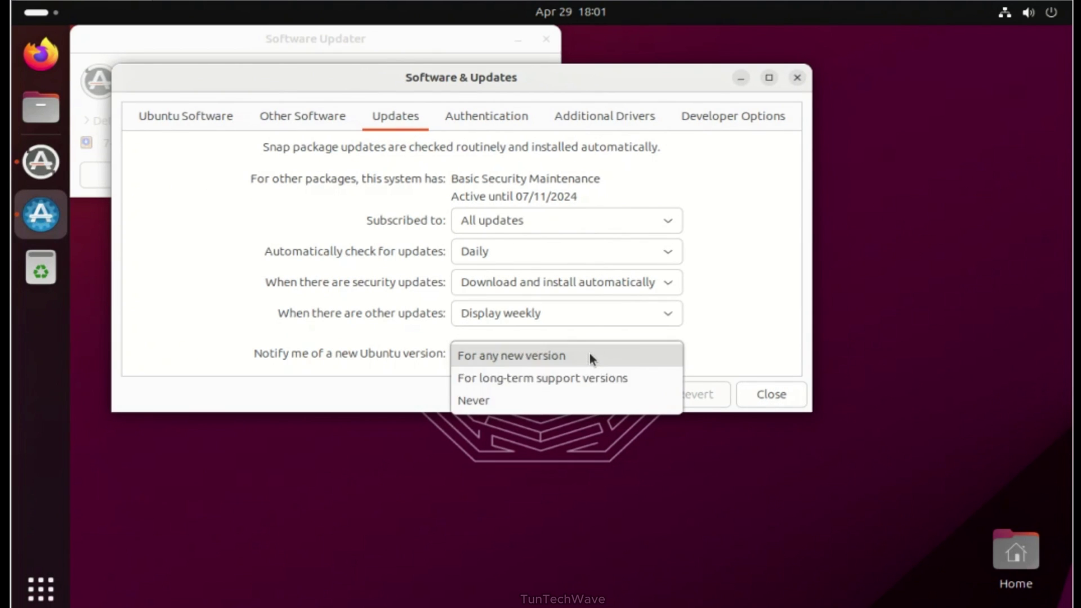
{"action": "left_click", "coordinate": [536, 358]}
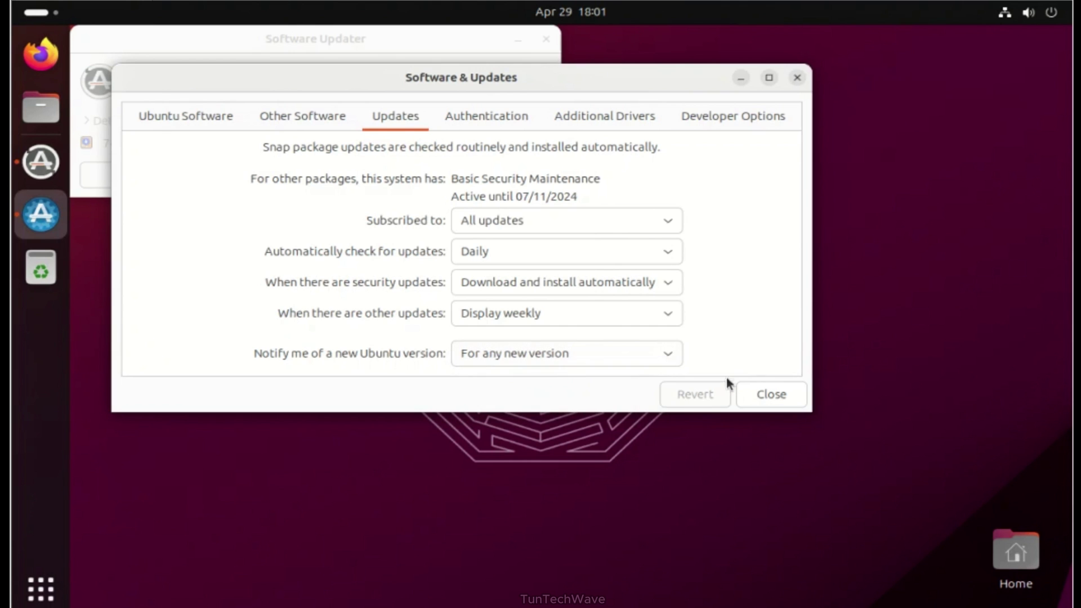
{"action": "left_click", "coordinate": [760, 397]}
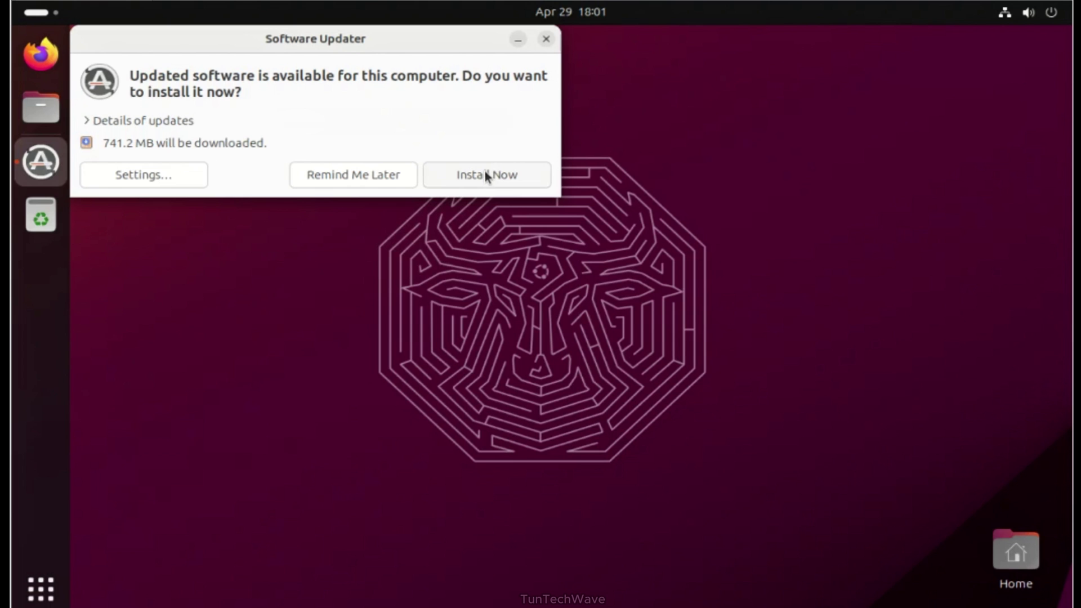
- Install the 741.2 MB of pending updates, authorising with the account password
{"action": "left_click", "coordinate": [486, 176]}
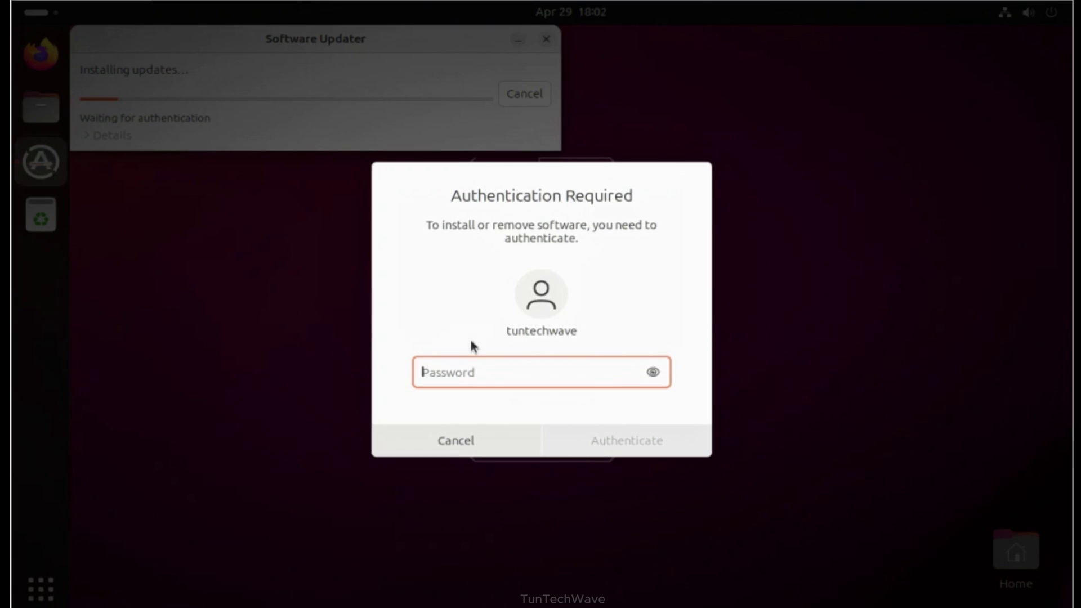
{"action": "type", "text": "••••"}
{"action": "key", "text": "Return"}
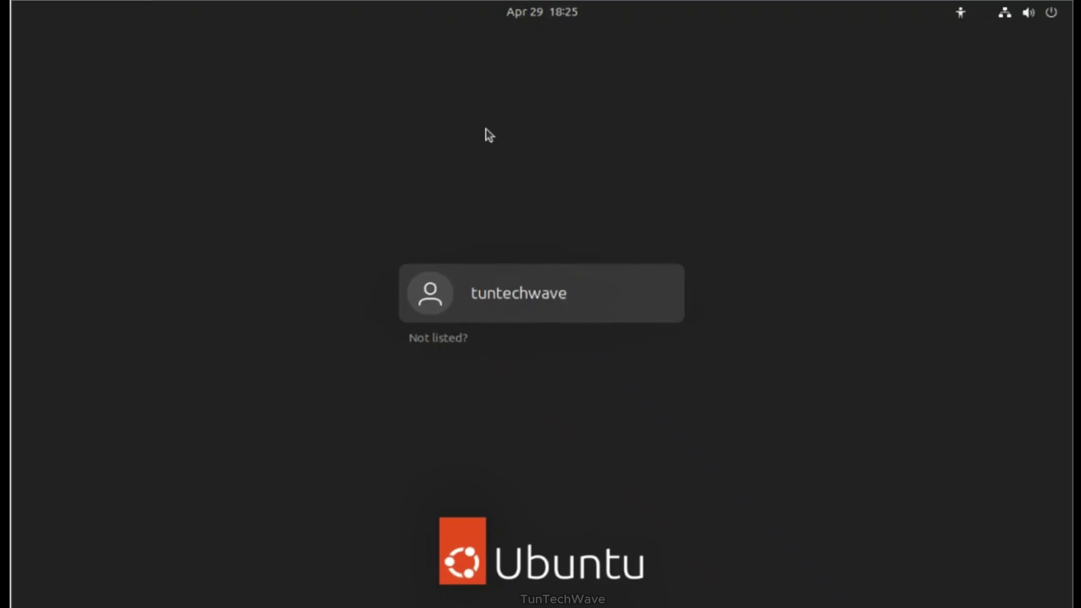
- Log back in at the login screen with the account password
{"action": "key", "text": "Return"}
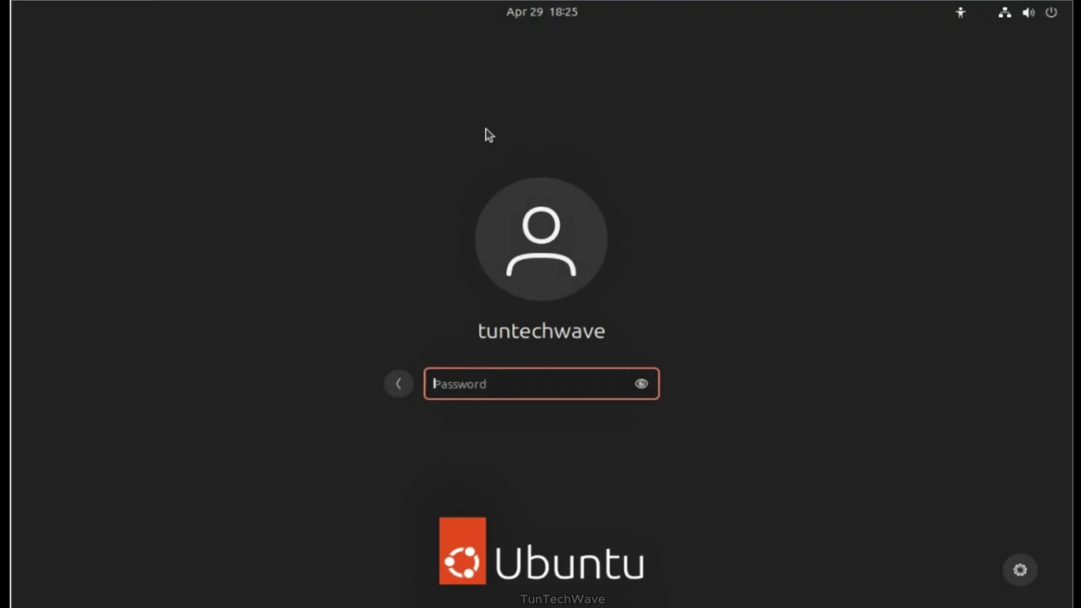
{"action": "type", "text": "****"}
{"action": "key", "text": "Return"}
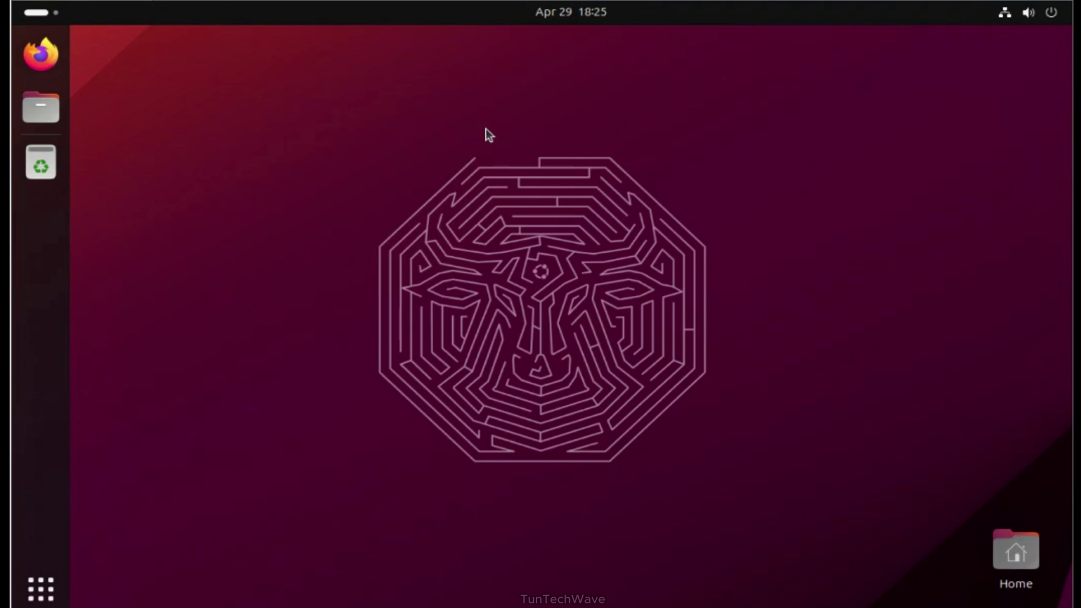
- Open a terminal and run lsb_release -a, which reports Ubuntu 23.10 (mantic)
{"action": "left_click", "coordinate": [41, 588]}
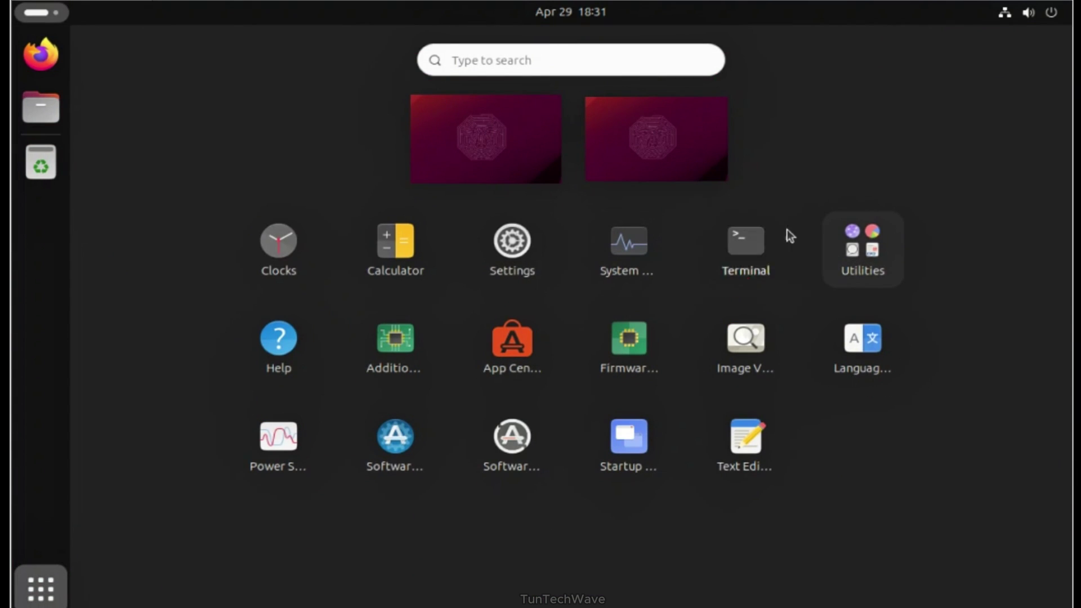
{"action": "left_click", "coordinate": [745, 243]}
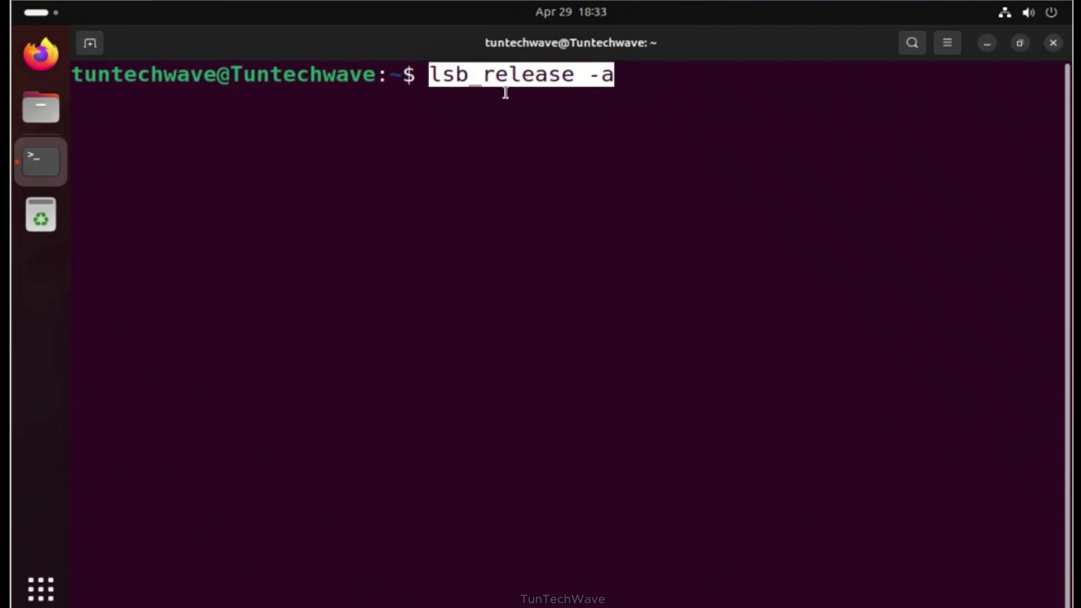
{"action": "key", "text": "Return"}
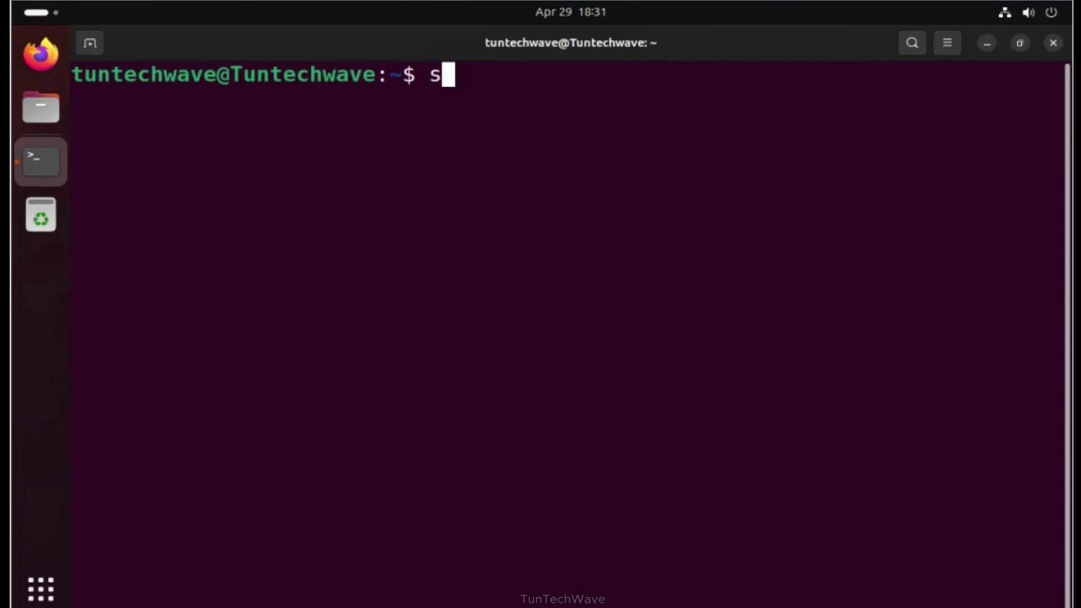
- Become root with sudo su and clear the terminal screen
{"action": "type", "text": "udo su"}
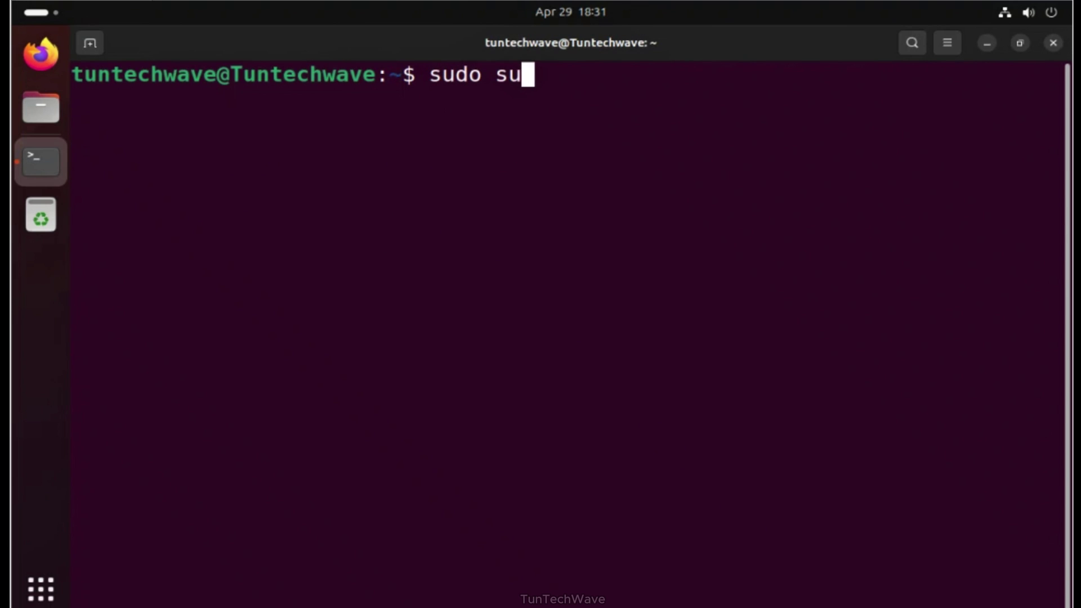
{"action": "key", "text": "Return"}
{"action": "key", "text": "Return"}
{"action": "type", "text": "c"}
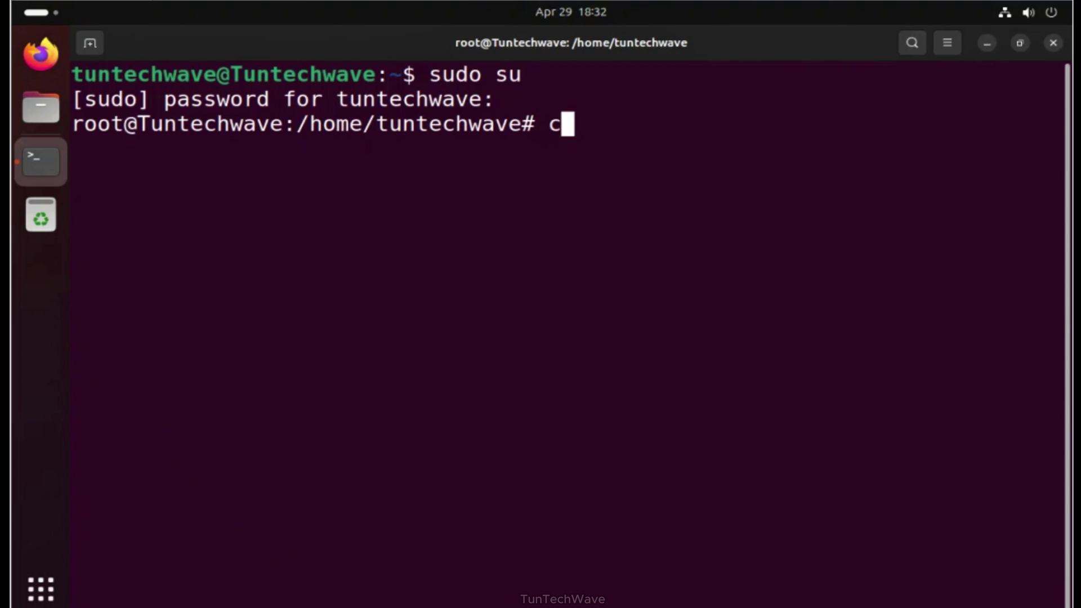
{"action": "type", "text": "lear"}
{"action": "key", "text": "Return"}
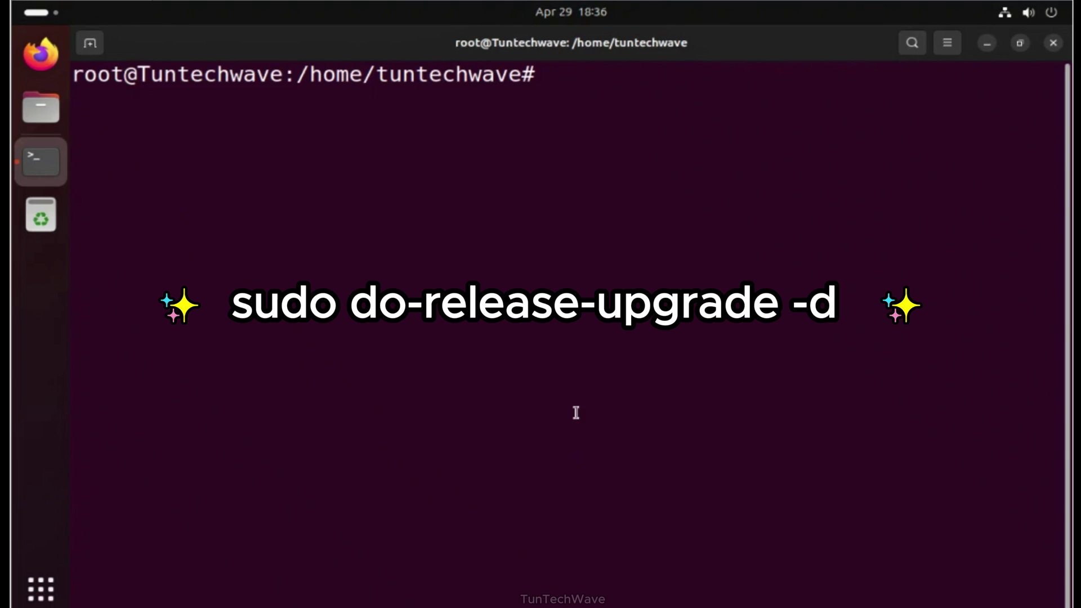
- Paste and run 'sudo do-release-upgrade -d', then answer y to start the upgrade
{"action": "right_click", "coordinate": [606, 118]}
{"action": "left_click", "coordinate": [647, 173]}
{"action": "key", "text": "Return"}
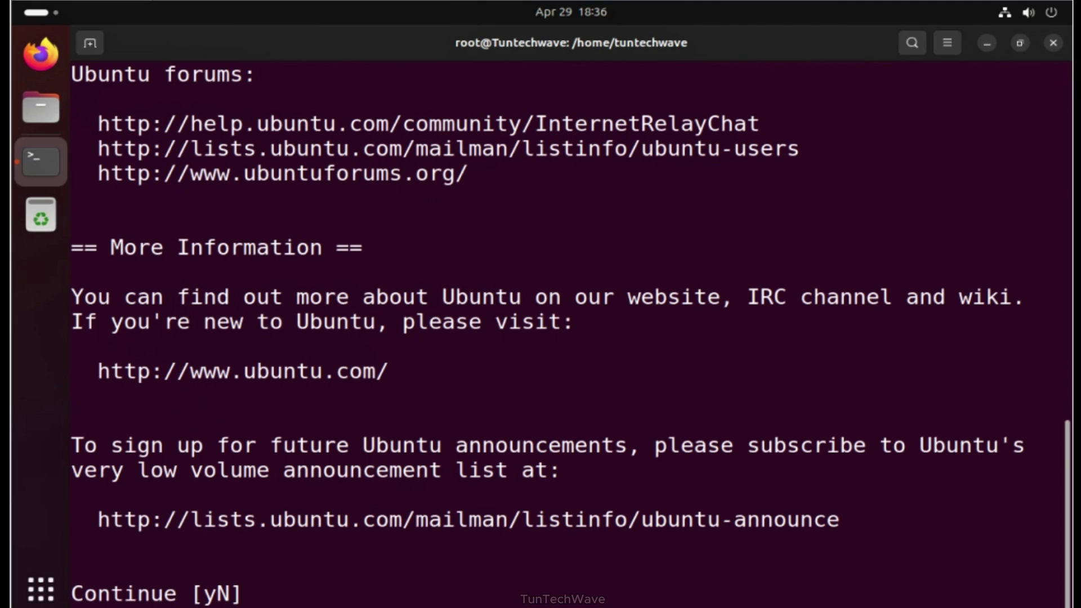
{"action": "scroll", "coordinate": [445, 400], "scroll_direction": "up", "scroll_amount": 8}
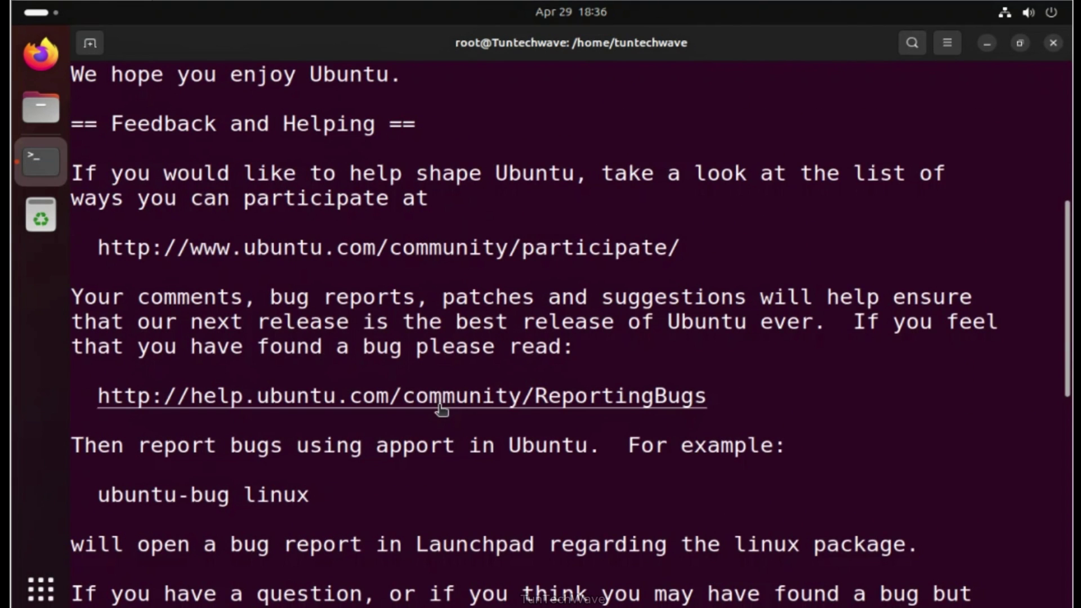
{"action": "scroll", "coordinate": [441, 410], "scroll_direction": "up", "scroll_amount": 5}
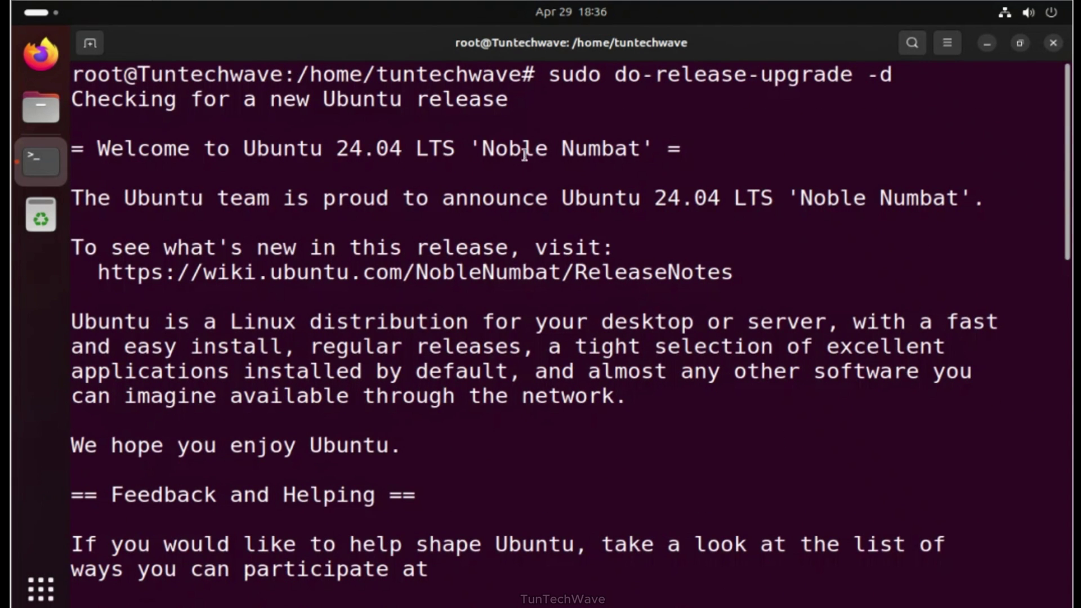
{"action": "scroll", "coordinate": [512, 287], "scroll_direction": "down", "scroll_amount": 12}
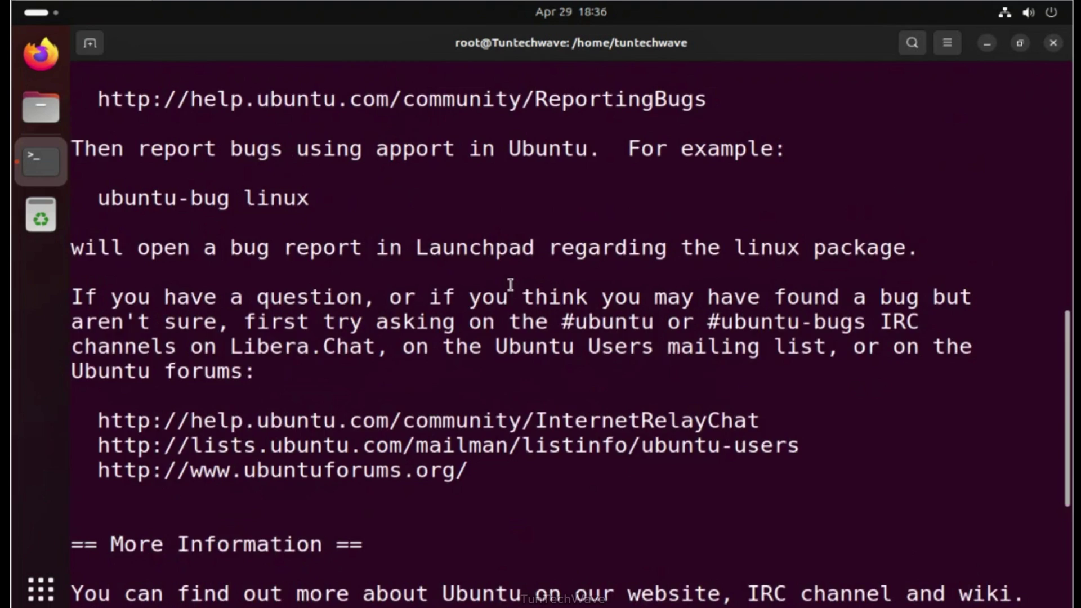
{"action": "type", "text": "y"}
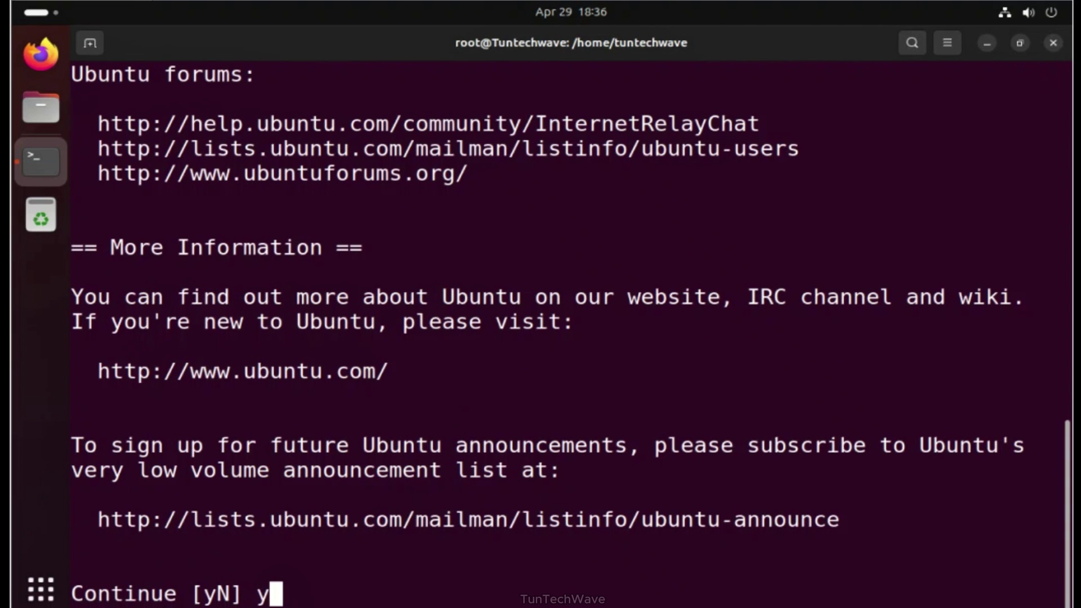
{"action": "key", "text": "Return"}
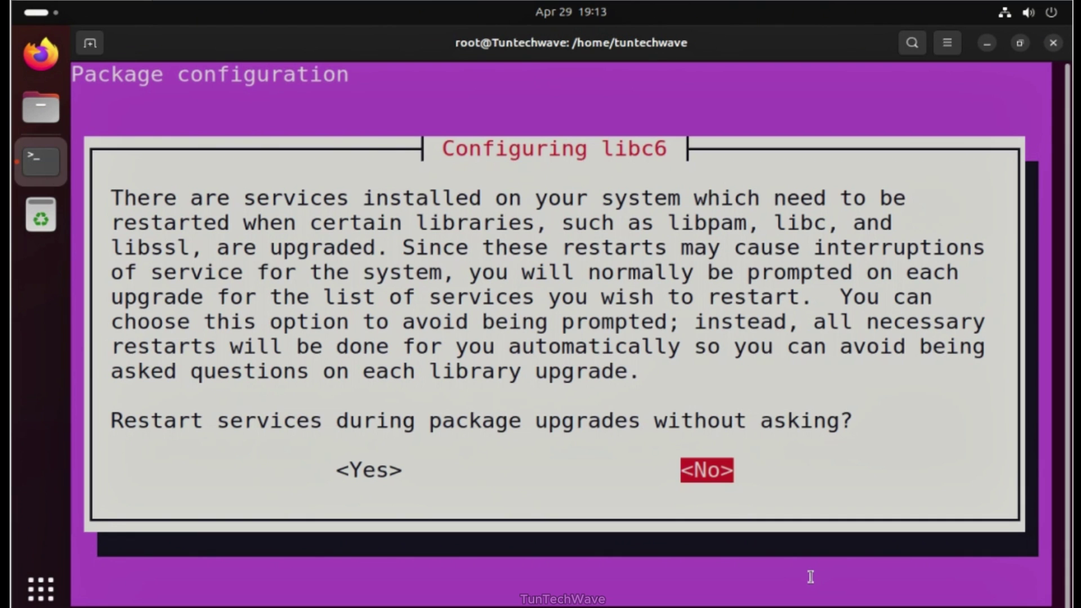
- Choose Yes in the libc6 dialog so services restart automatically without asking
{"action": "key", "text": "Left"}
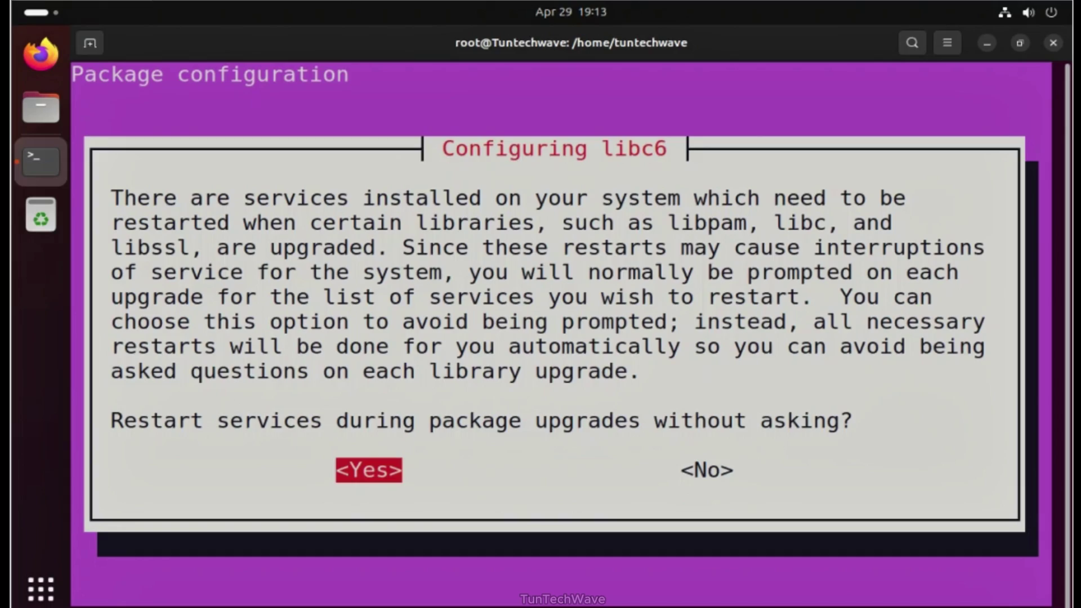
{"action": "key", "text": "Return"}
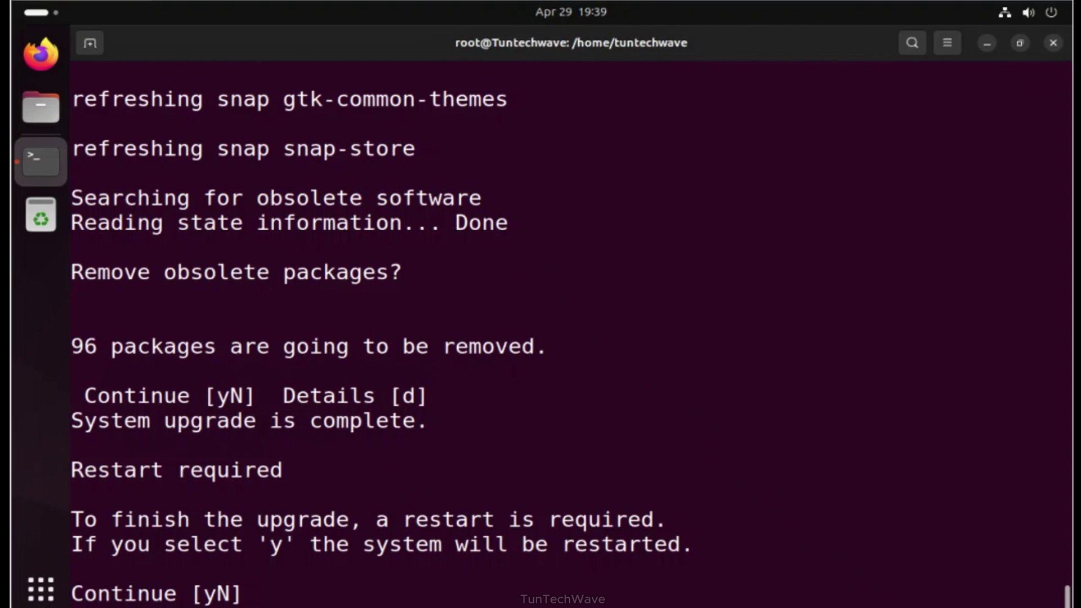
- Answer y to the restart prompt so the upgraded system reboots
{"action": "type", "text": "y"}
{"action": "key", "text": "Return"}
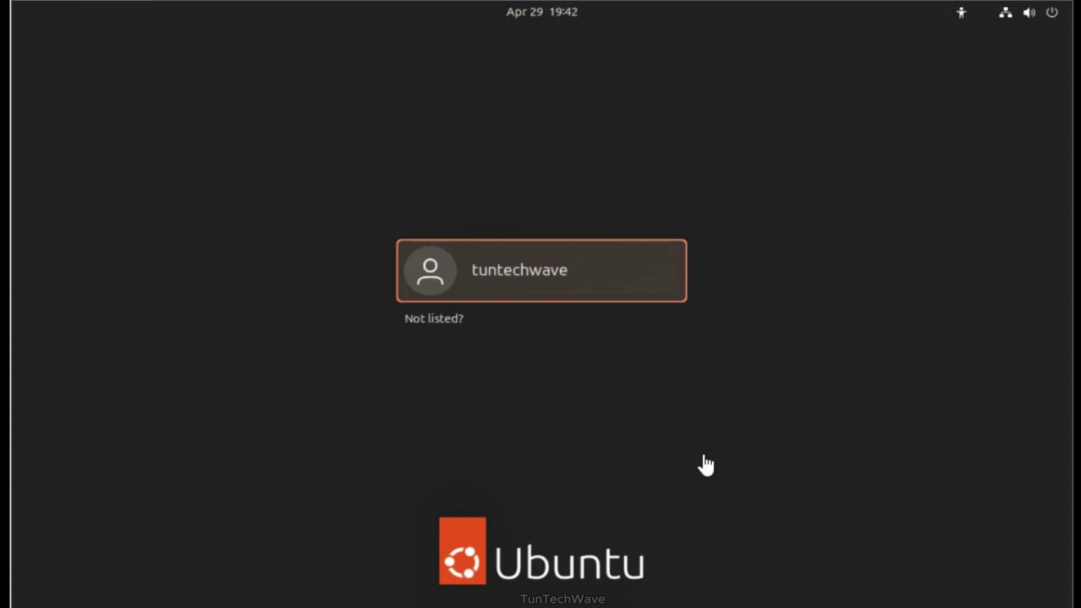
- Log in to the upgraded system with the account password
{"action": "key", "text": "Return"}
{"action": "type", "text": "••••"}
{"action": "key", "text": "Return"}
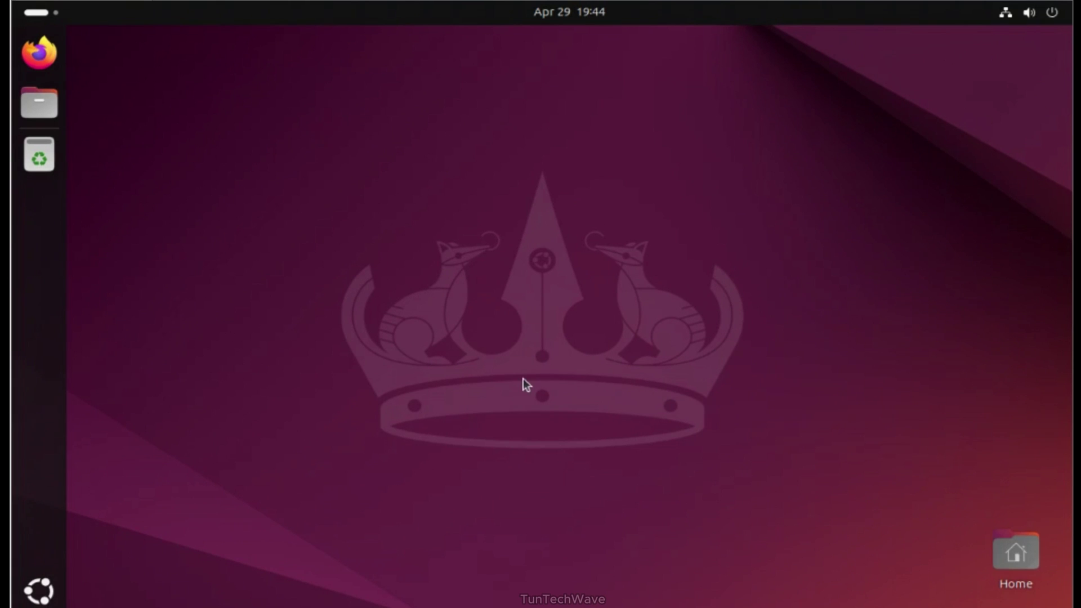
- Open Terminal from the app grid and switch to root with sudo su
{"action": "left_click", "coordinate": [32, 595]}
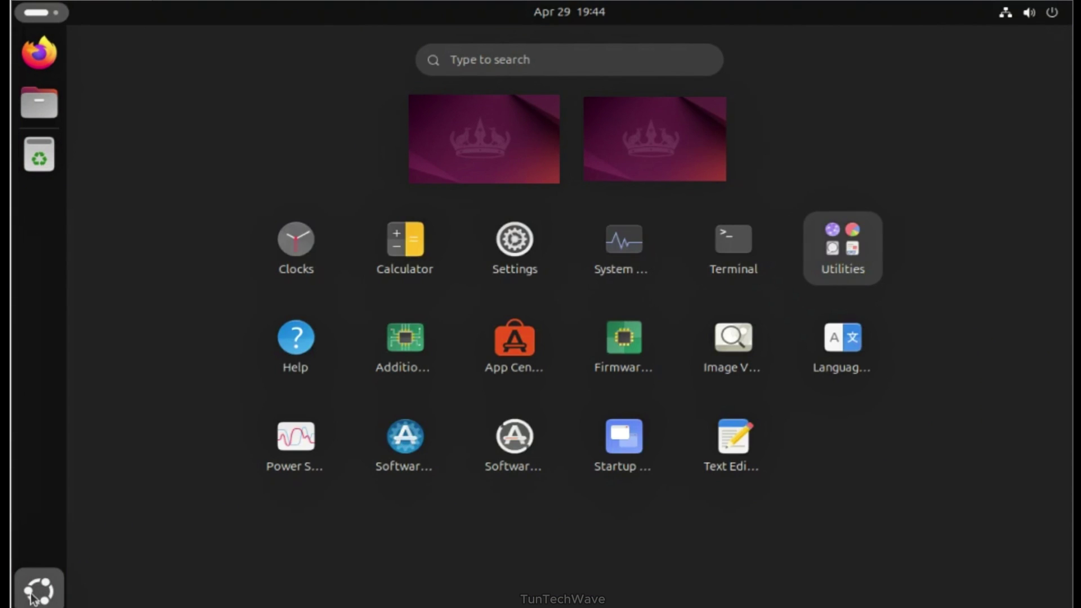
{"action": "left_click", "coordinate": [737, 248]}
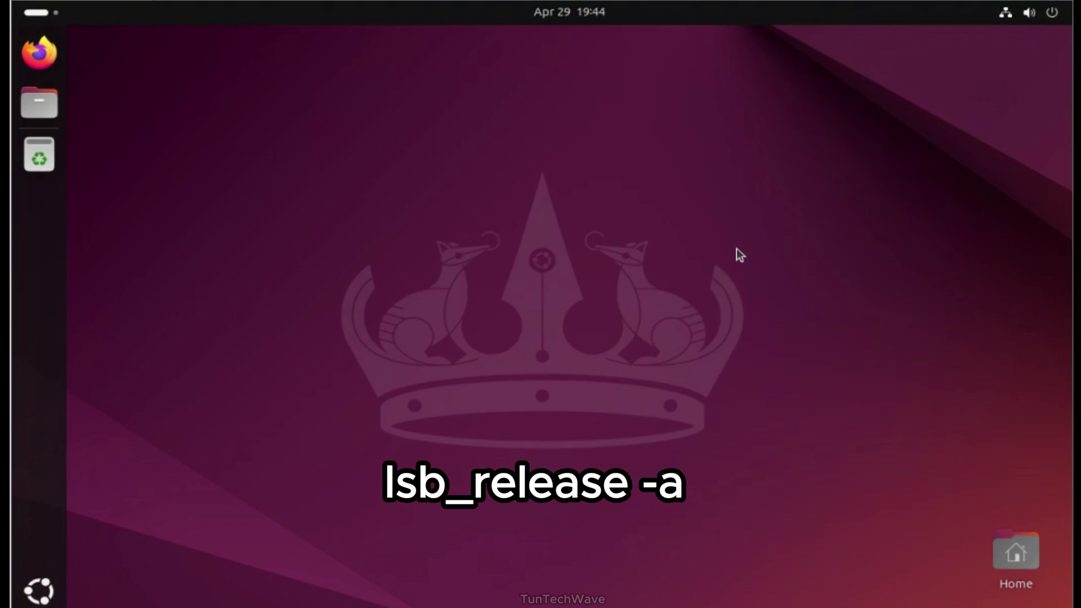
{"action": "type", "text": "sudo su"}
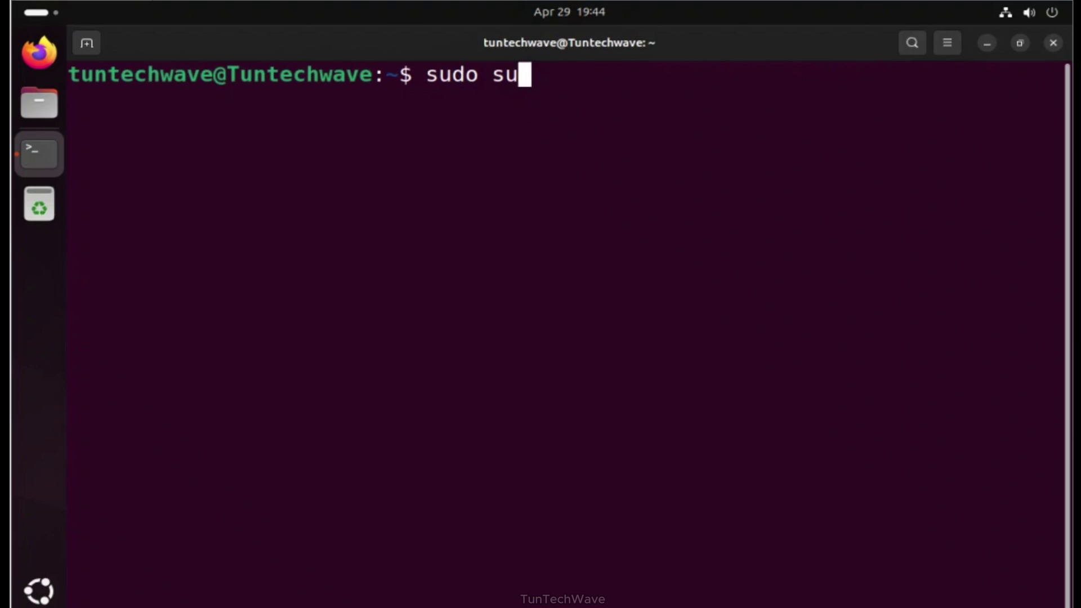
{"action": "key", "text": "Return"}
- Clear the screen and run lsb_release -a, showing Ubuntu 24.04 LTS (noble)
{"action": "key", "text": "Return"}
{"action": "type", "text": "clear"}
{"action": "key", "text": "Return"}
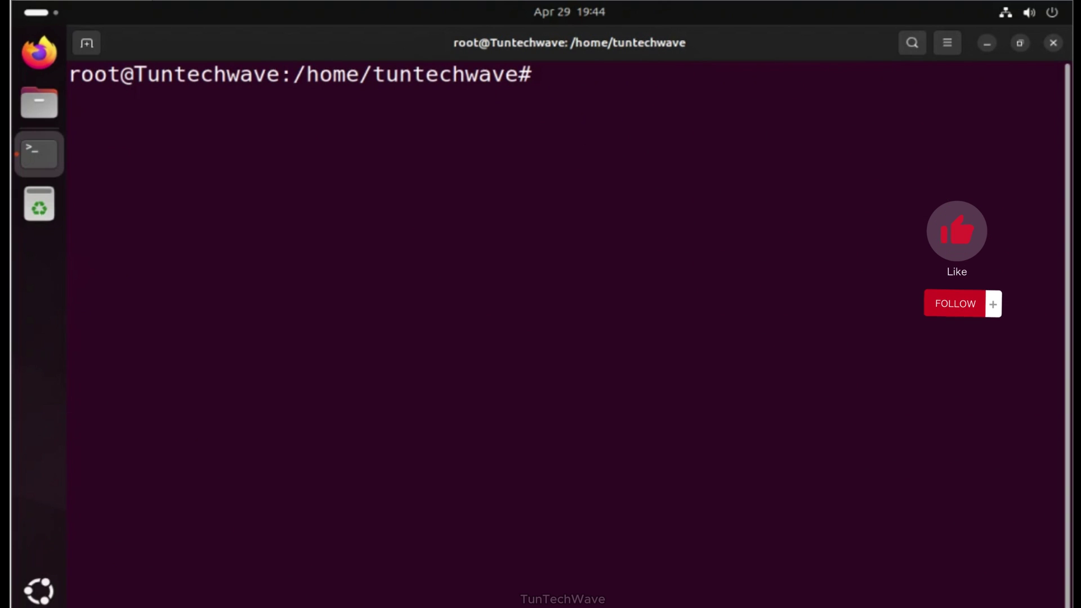
{"action": "type", "text": "lsb_release -a"}
{"action": "key", "text": "Return"}
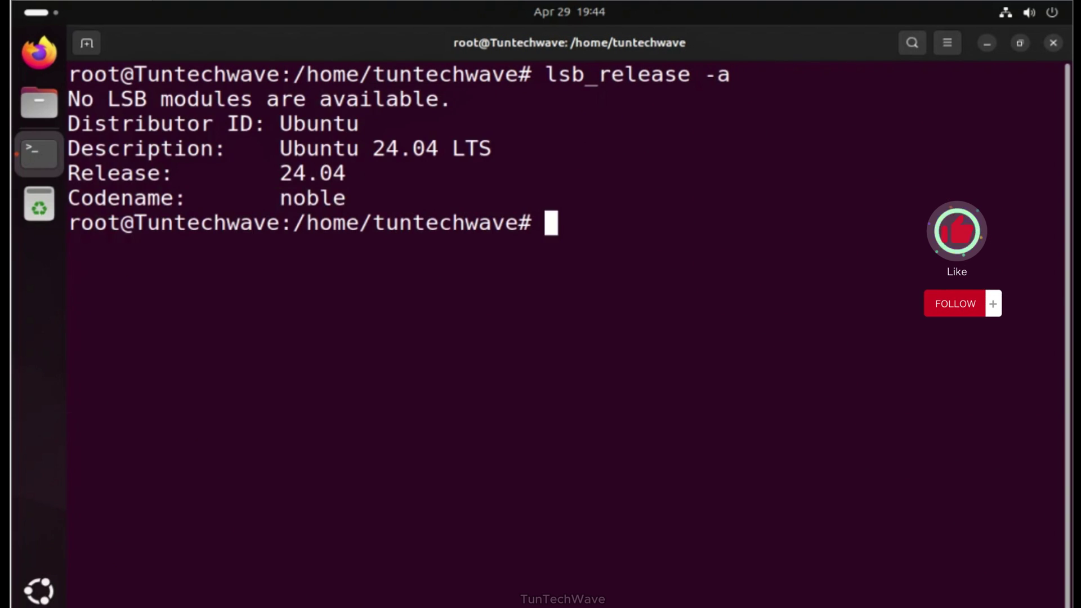